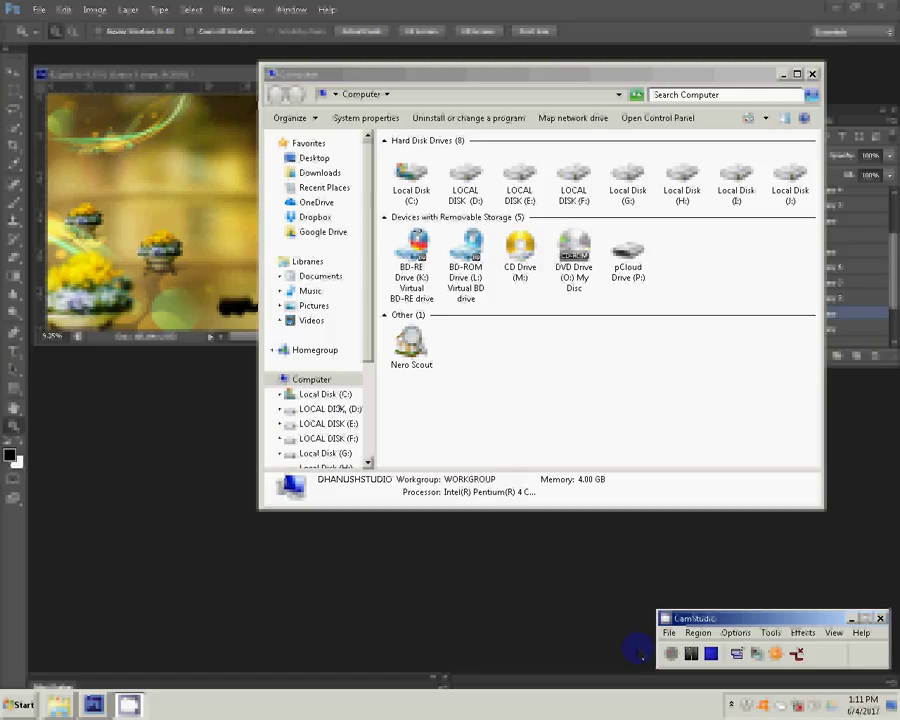
Browse LOCAL DISK (D:) into mohan and open the bairav folder showing its 15 photos.
{"action": "left_click", "coordinate": [345, 408]}
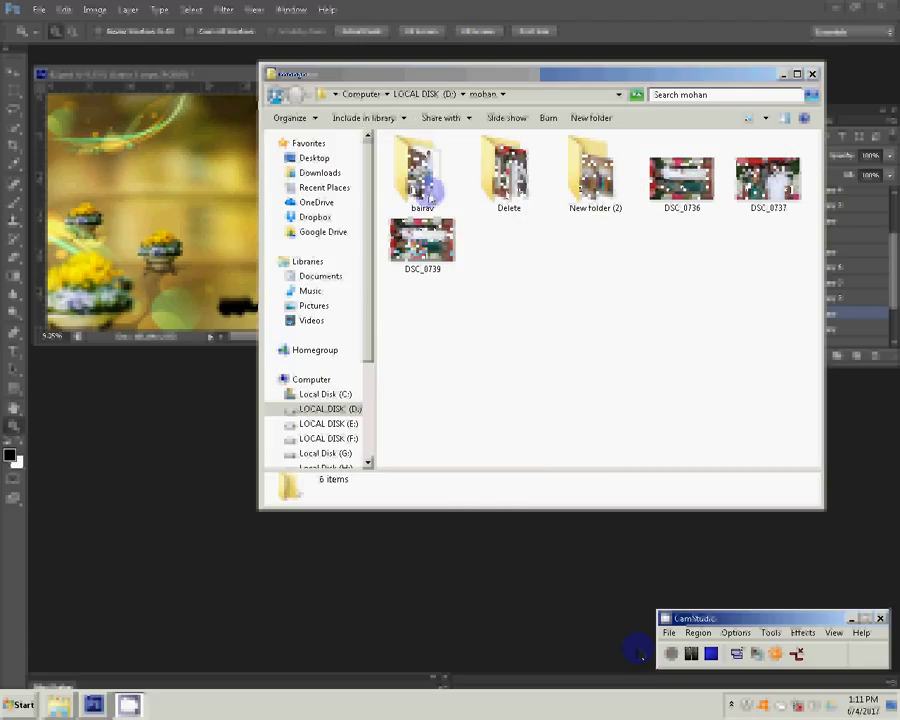
{"action": "left_click", "coordinate": [596, 195]}
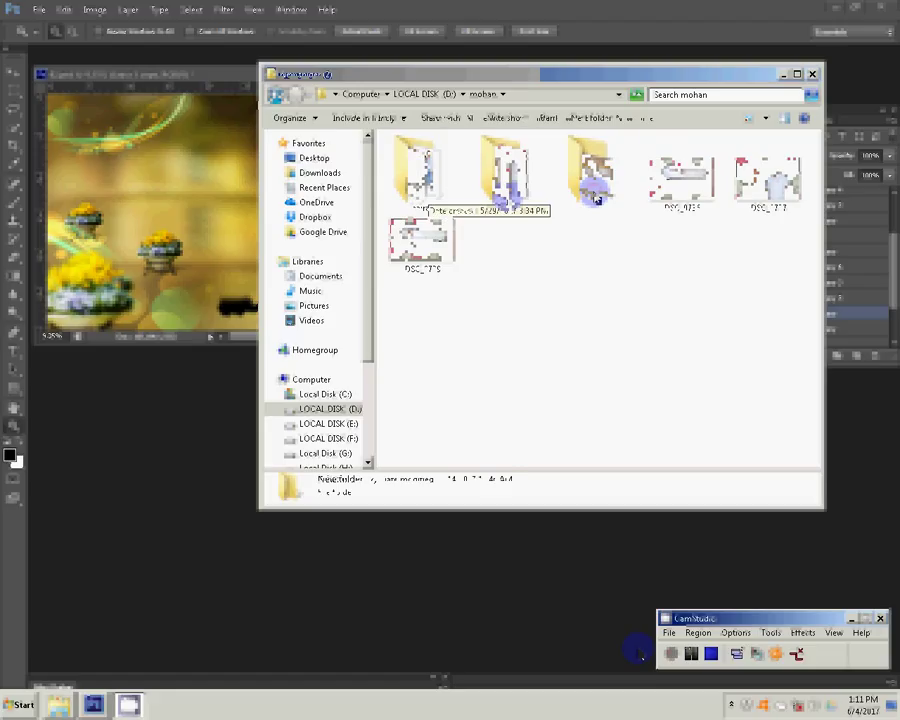
{"action": "double_click", "coordinate": [596, 195]}
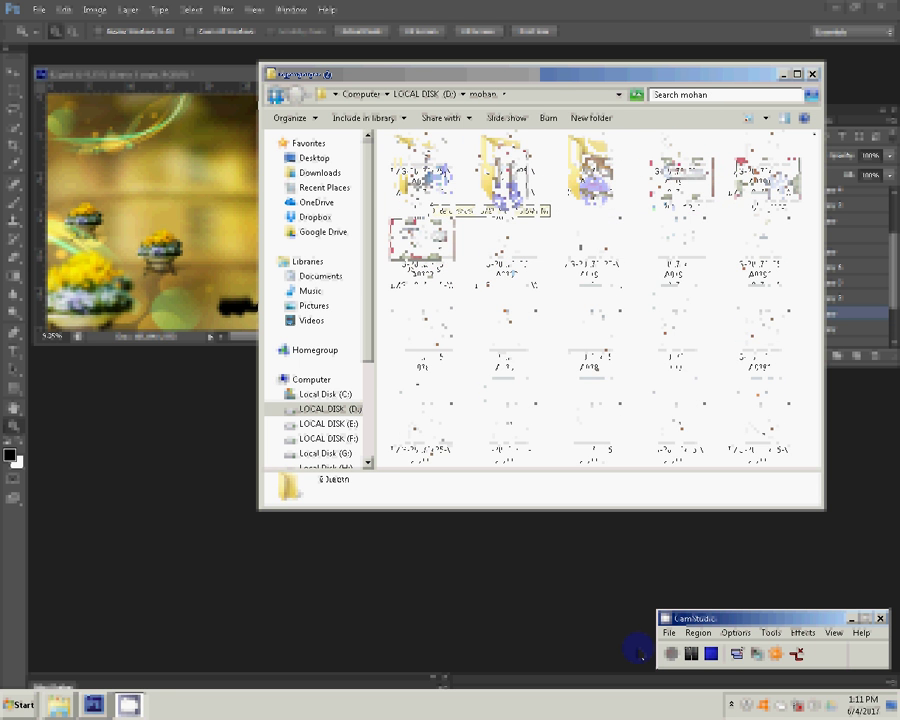
{"action": "double_click", "coordinate": [430, 186]}
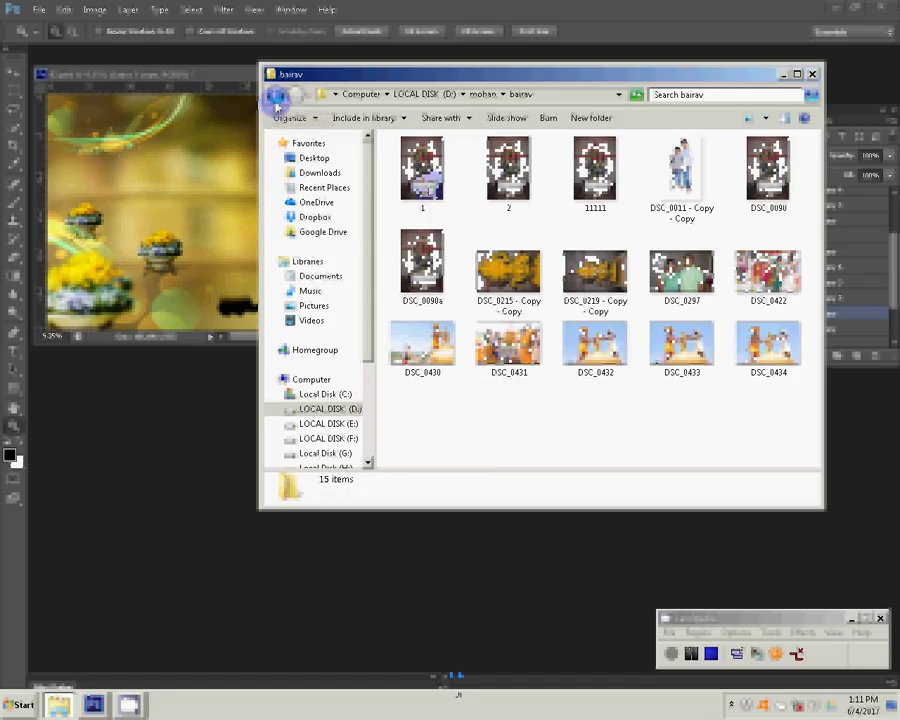
Return to mohan via the Delete folder, open New folder (2), and scroll its 70 photos to the top.
{"action": "left_click", "coordinate": [277, 100]}
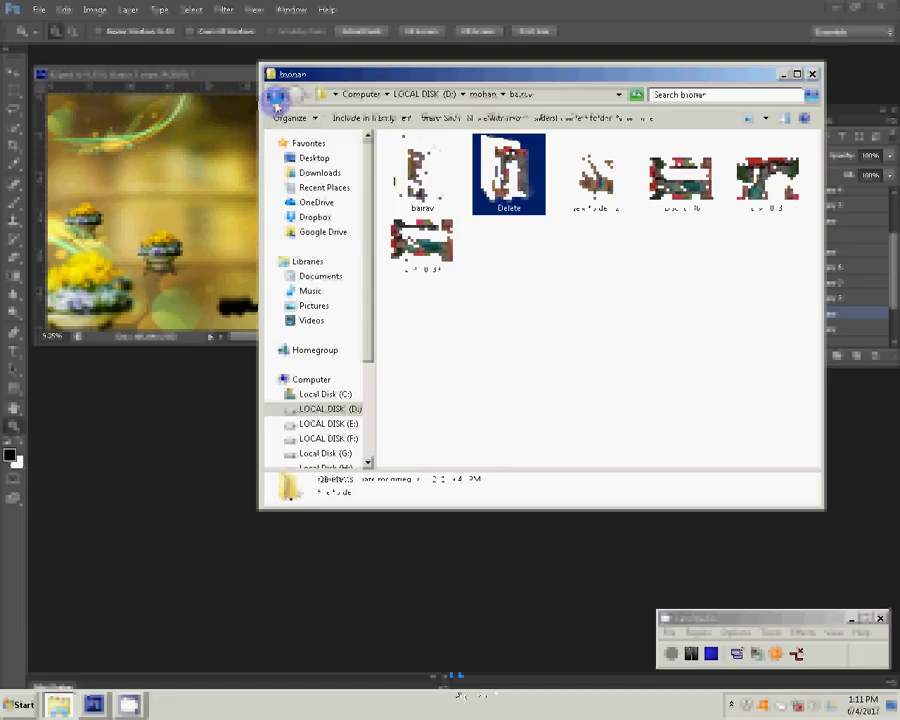
{"action": "key", "text": "Return"}
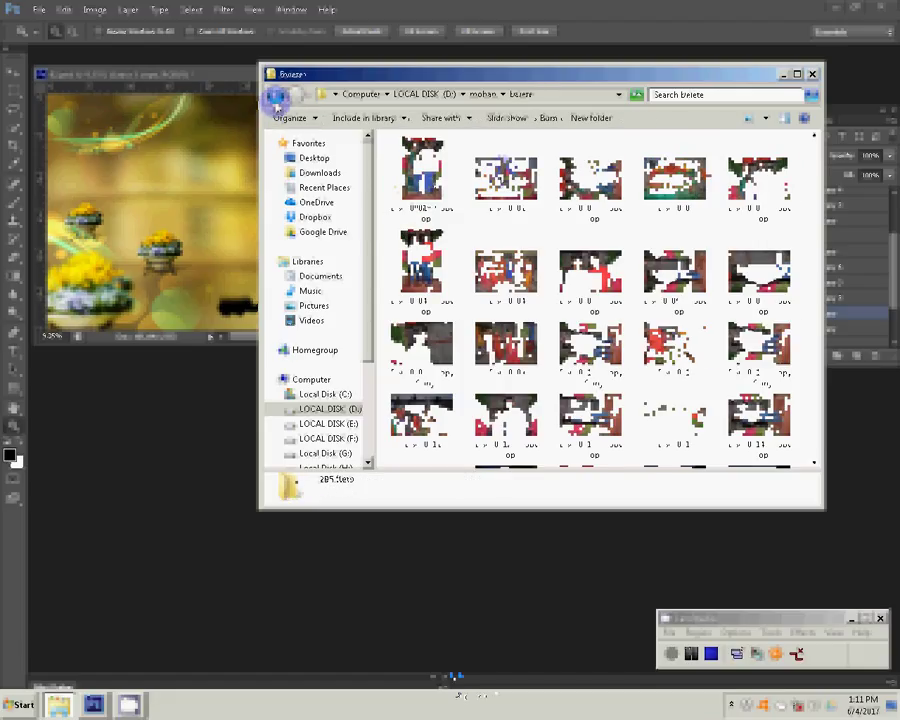
{"action": "left_click", "coordinate": [277, 97]}
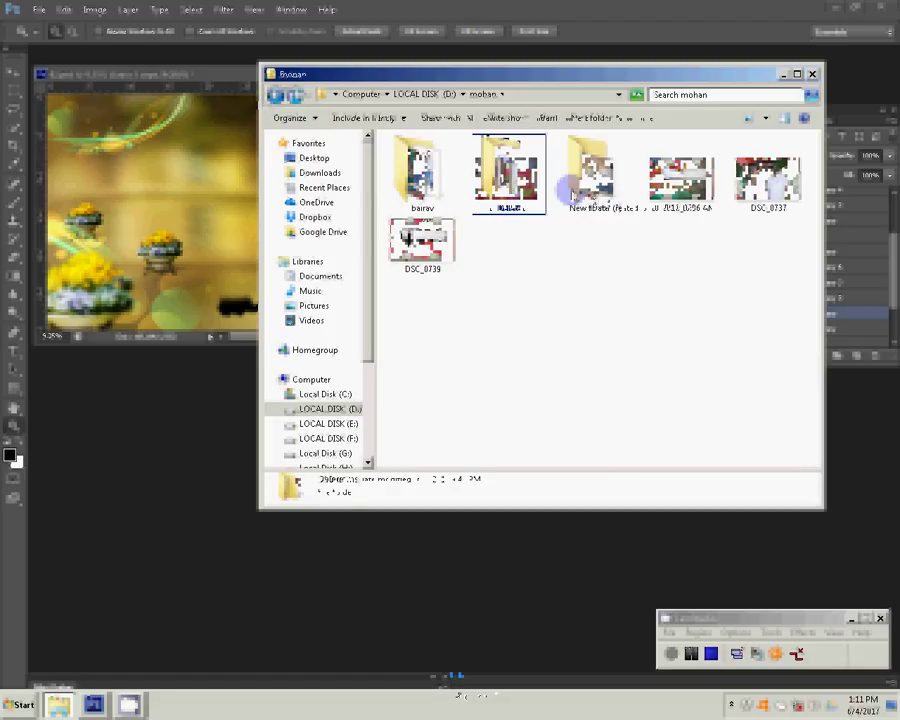
{"action": "double_click", "coordinate": [590, 175]}
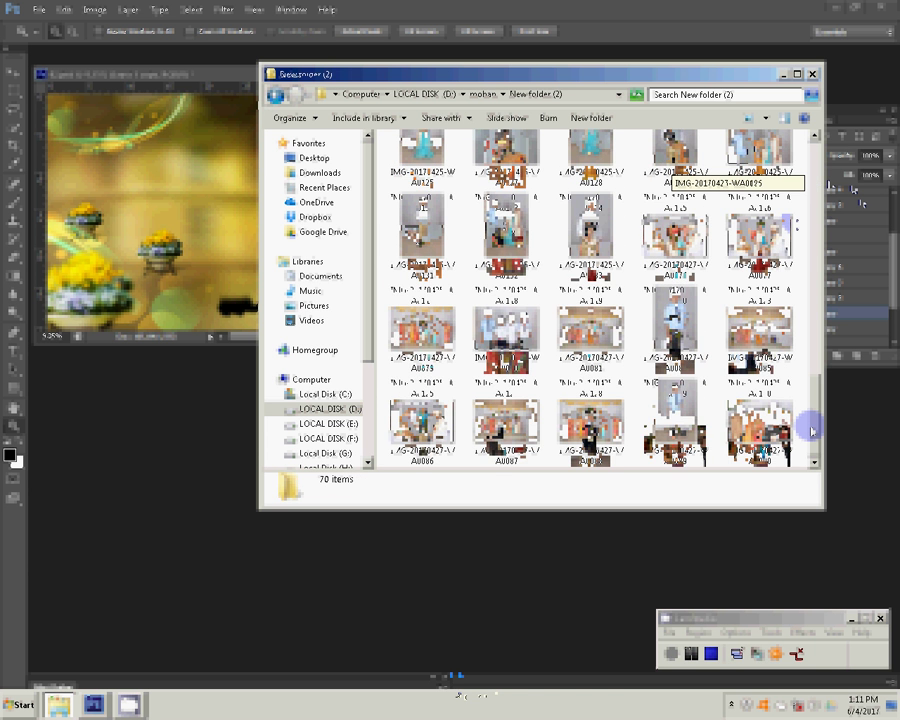
{"action": "left_click_drag", "start_coordinate": [811, 431], "coordinate": [800, 147]}
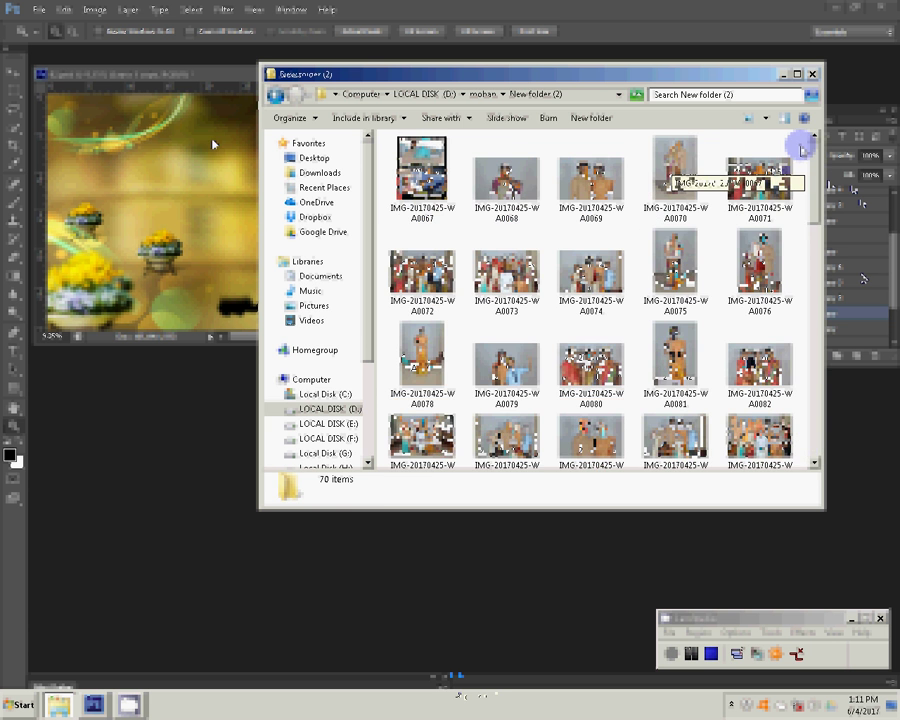
Go back to the mohan folder in Explorer.
{"action": "left_click", "coordinate": [276, 95]}
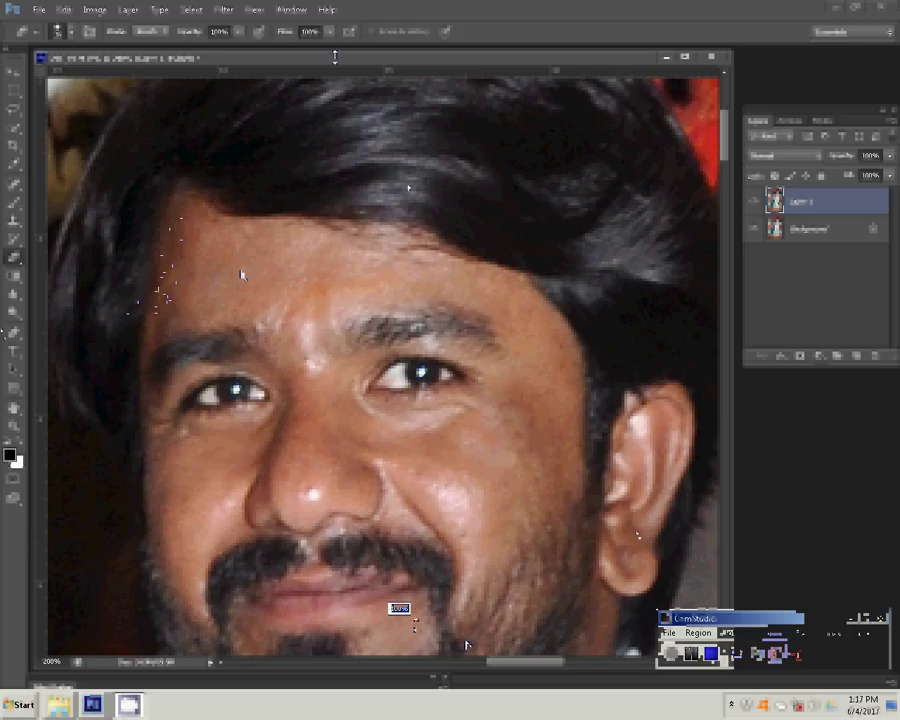
Set the brush Opacity to 30% and Flow to 70% in the options bar.
{"action": "left_click", "coordinate": [218, 31]}
{"action": "type", "text": "30"}
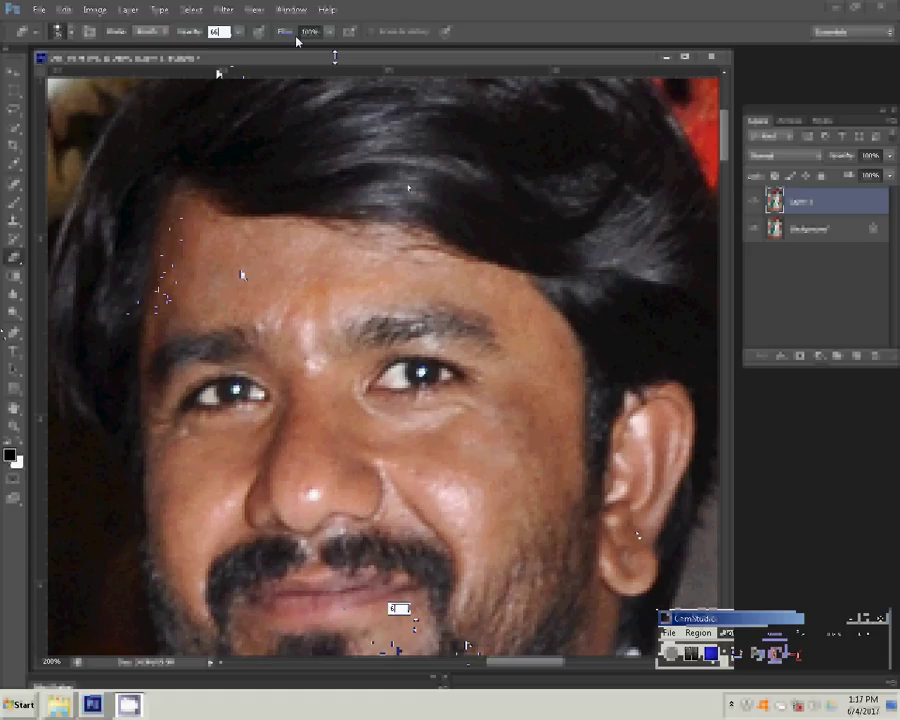
{"action": "left_click", "coordinate": [310, 31]}
{"action": "type", "text": "70"}
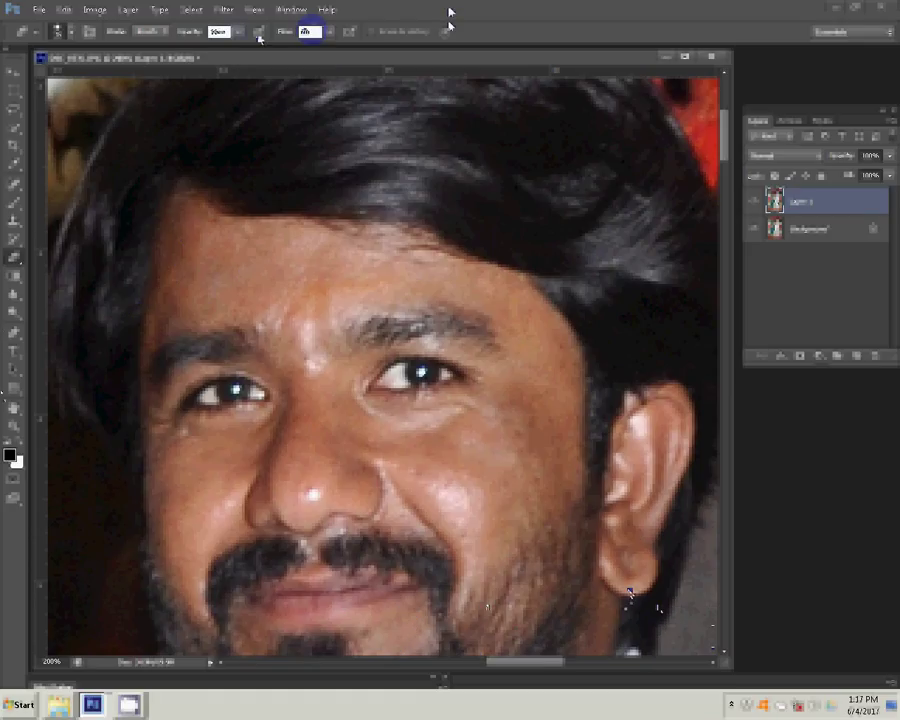
{"action": "left_click", "coordinate": [140, 662]}
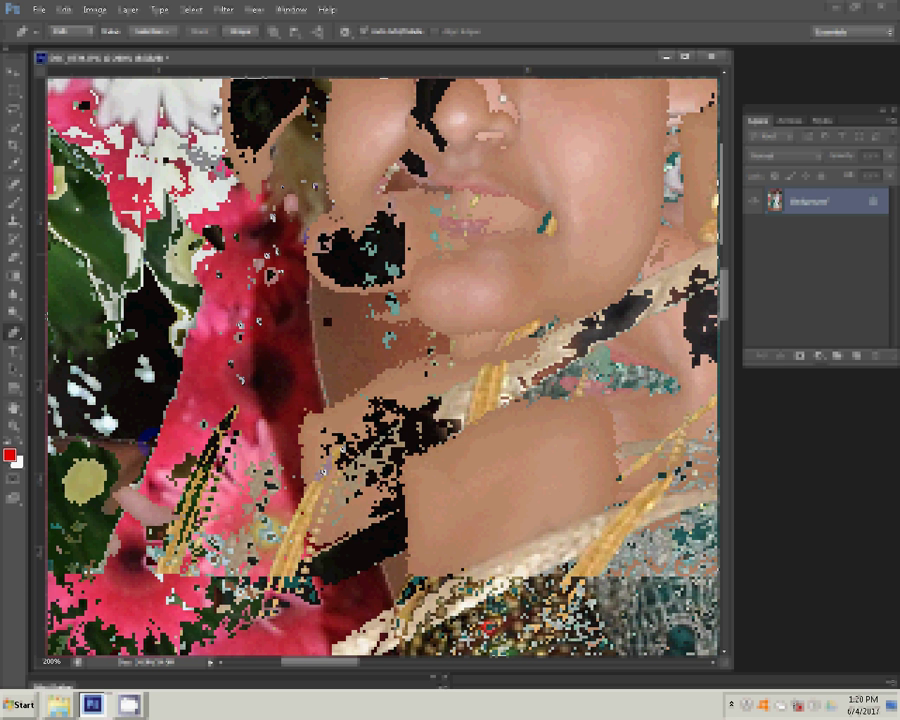
Place Pen anchor points along the groom's white shirt collar and shirt edge.
{"action": "left_click", "coordinate": [336, 296]}
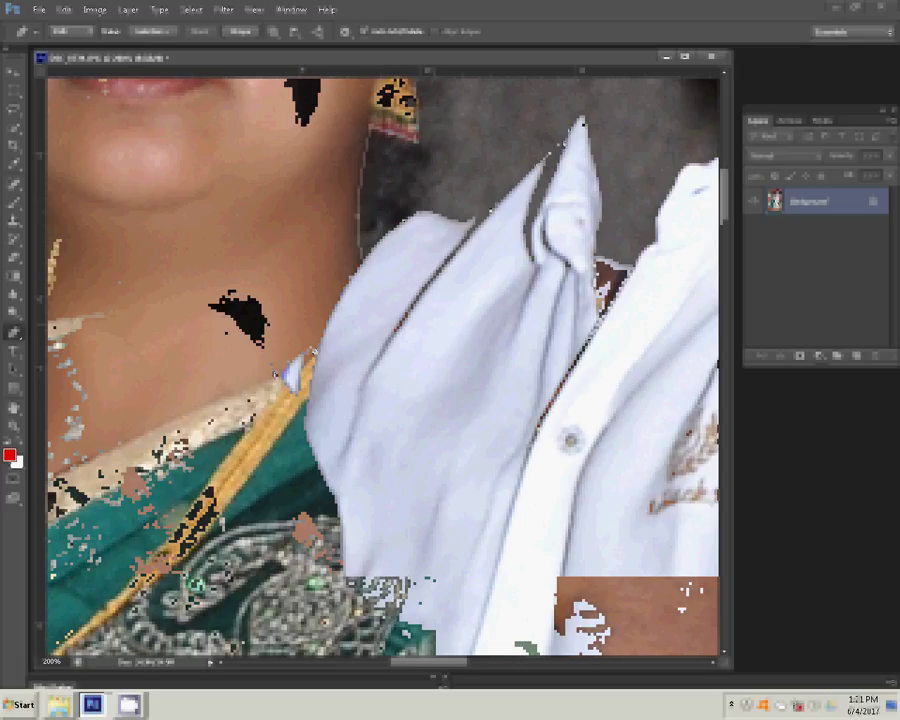
{"action": "left_click", "coordinate": [671, 316]}
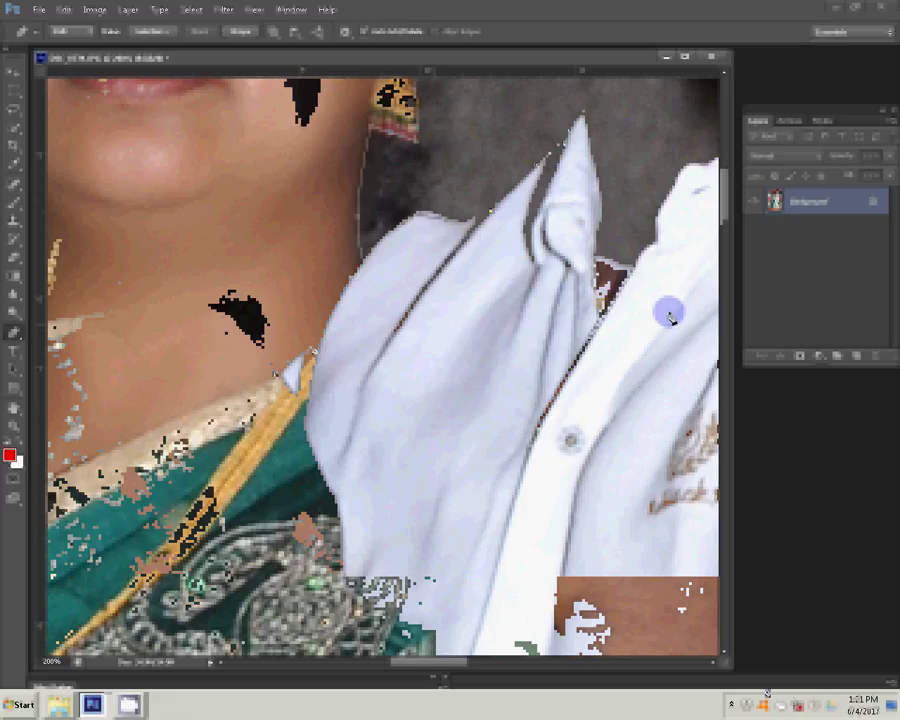
{"action": "left_click", "coordinate": [460, 290]}
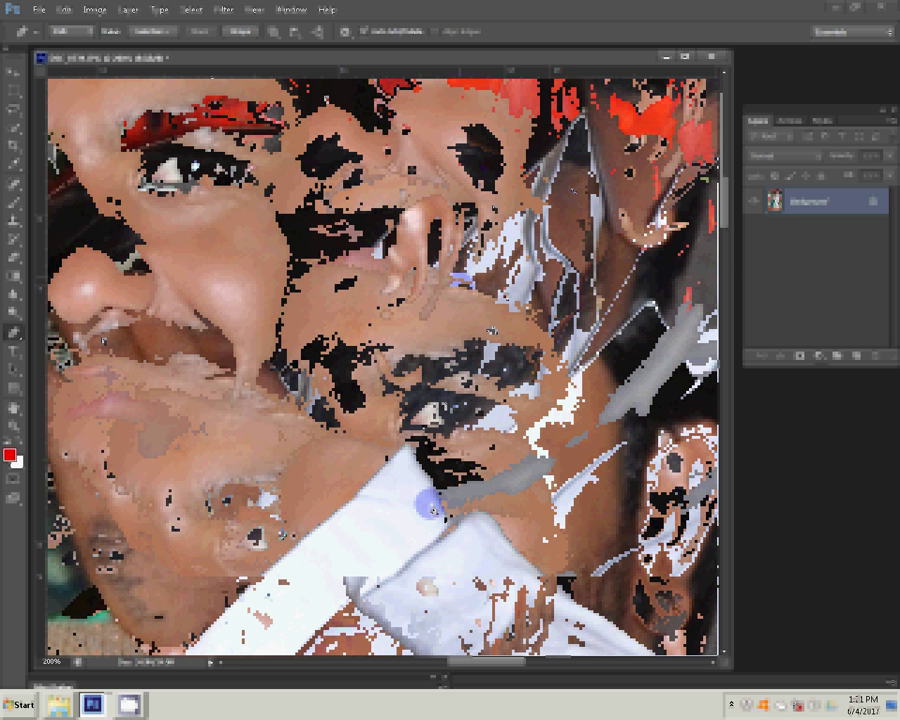
Pan down and add Pen anchors along the shirt's side to the dhoti hem.
{"action": "left_click_drag", "start_coordinate": [430, 507], "coordinate": [264, 230]}
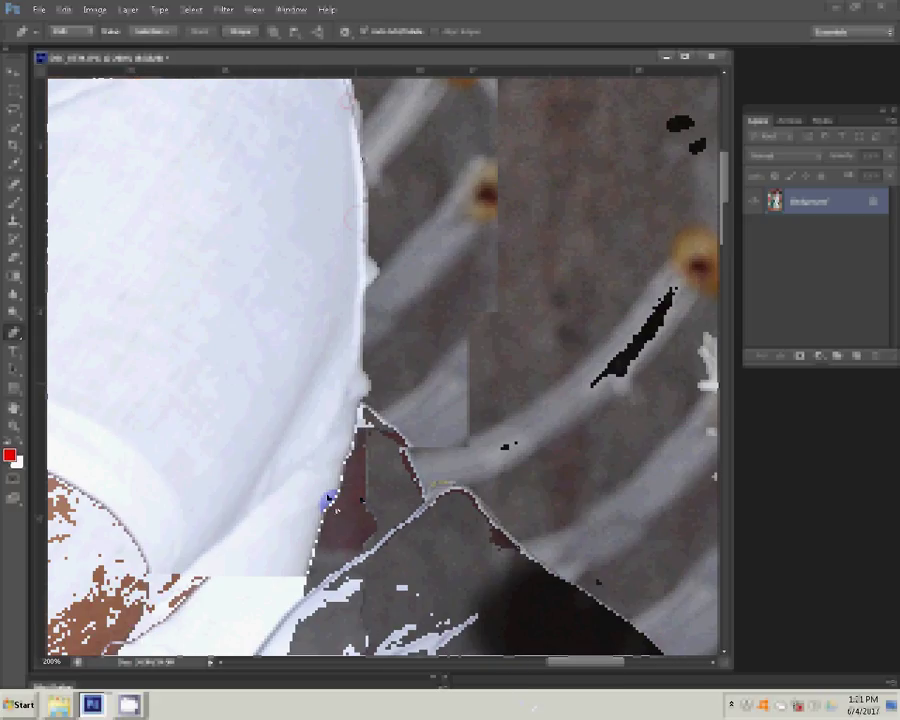
{"action": "left_click_drag", "start_coordinate": [328, 500], "coordinate": [326, 150]}
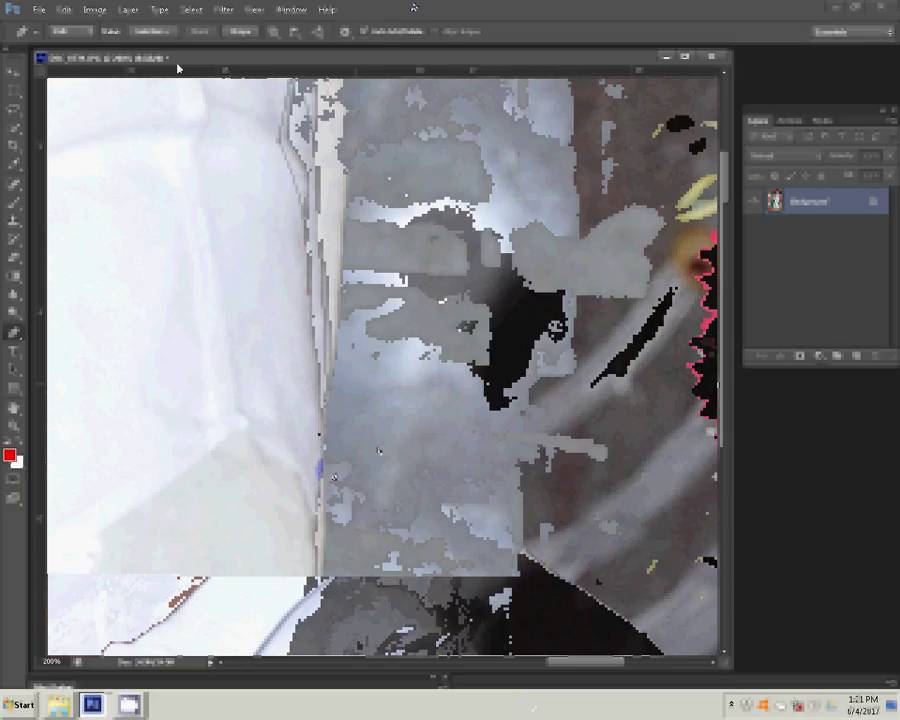
{"action": "left_click", "coordinate": [314, 443]}
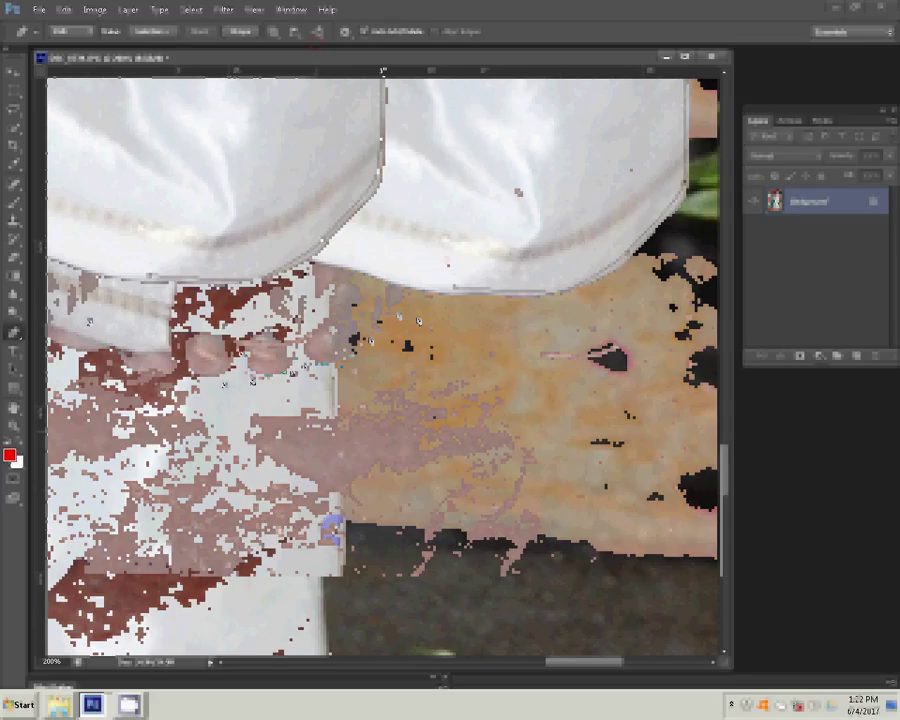
{"action": "left_click", "coordinate": [187, 364]}
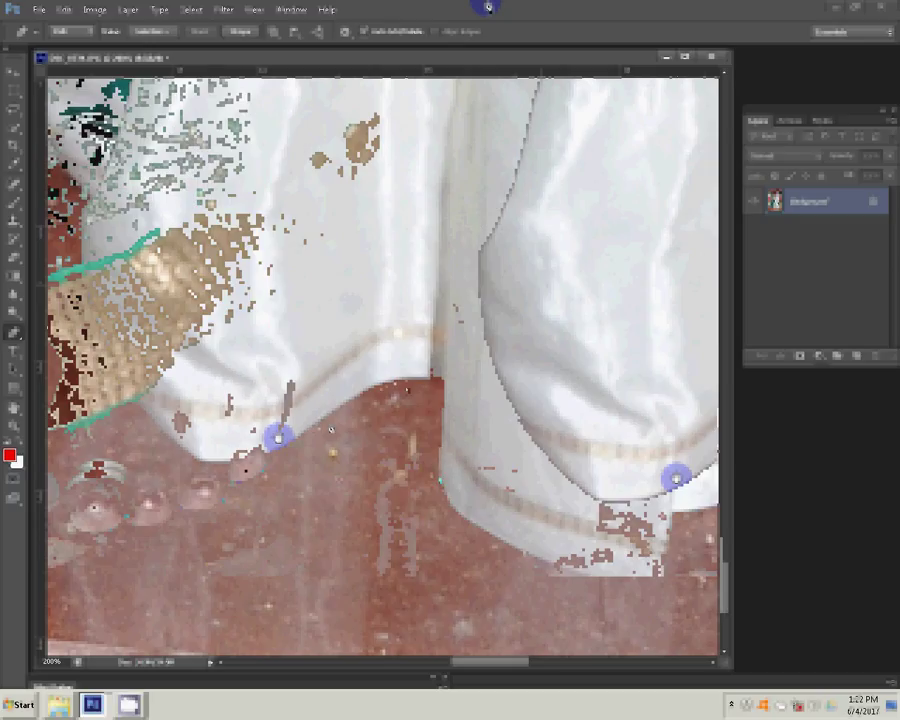
Drag a curved anchor along the dhoti's hem and shift the view onward.
{"action": "mouse_move", "coordinate": [580, 455]}
{"action": "left_mouse_down"}
{"action": "mouse_move", "coordinate": [503, 447]}
{"action": "mouse_move", "coordinate": [708, 452]}
{"action": "left_mouse_up"}
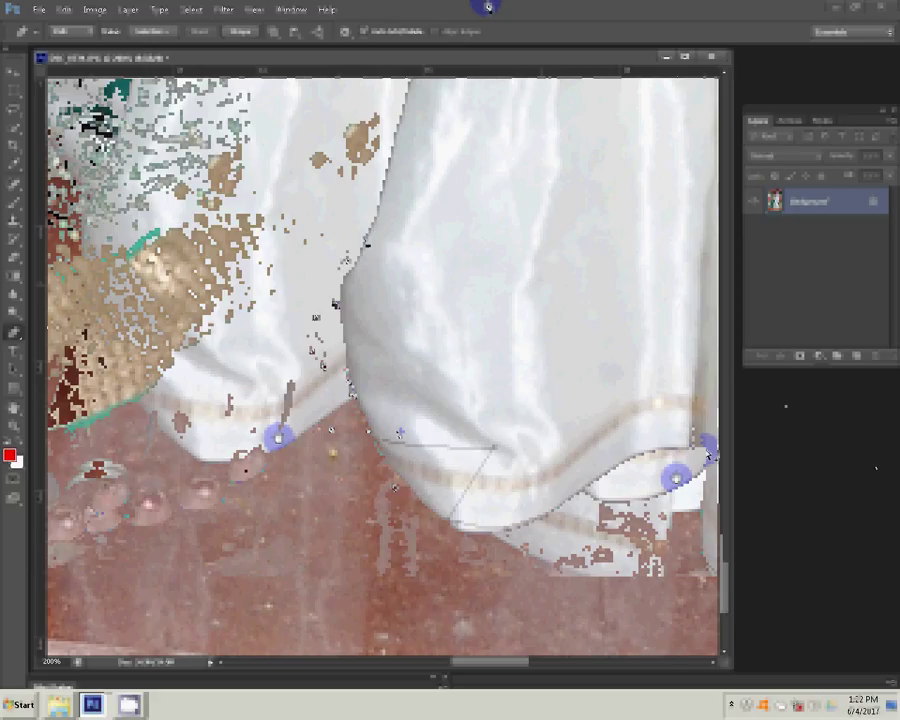
{"action": "key", "text": "Return"}
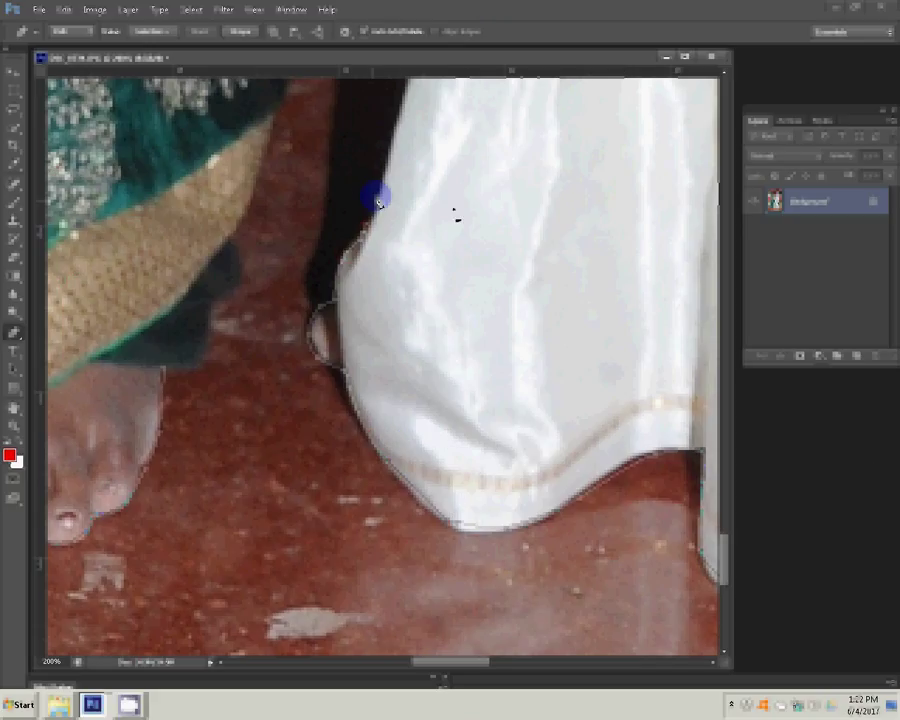